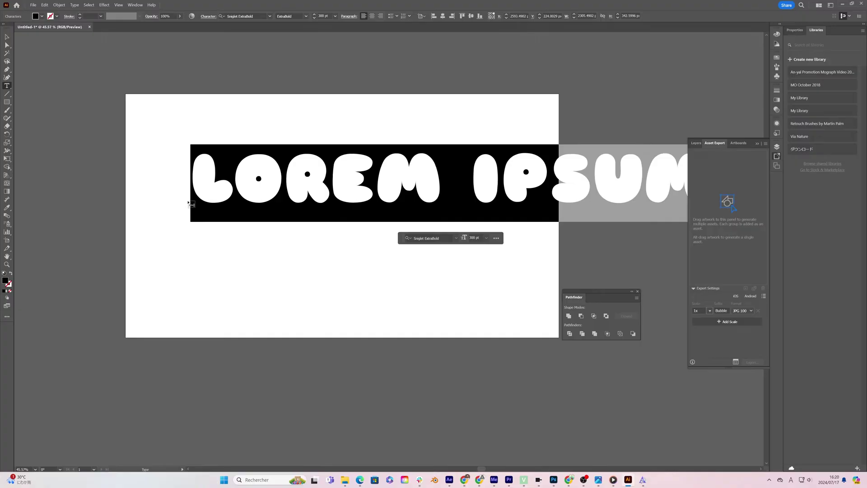
- Replace the placeholder text with BUBBLE and view the font list for it, keeping Sniglet ExtraBold
text(BLE)
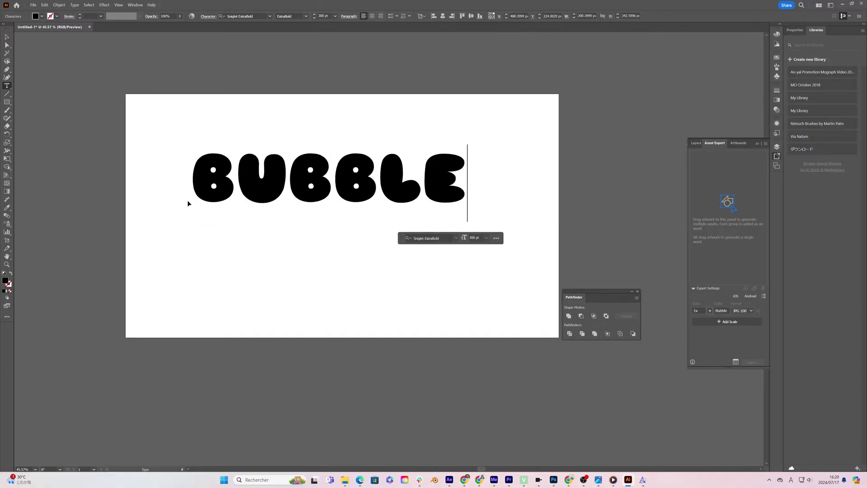
key(ctrl+a)
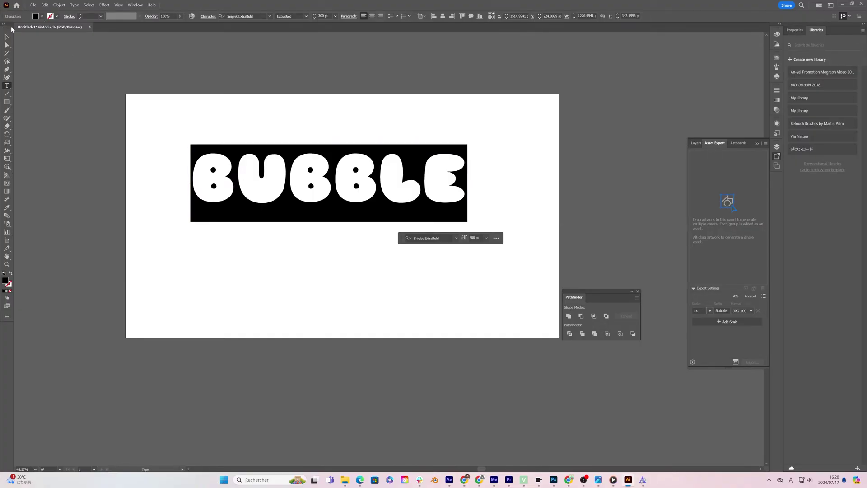
click(270, 17)
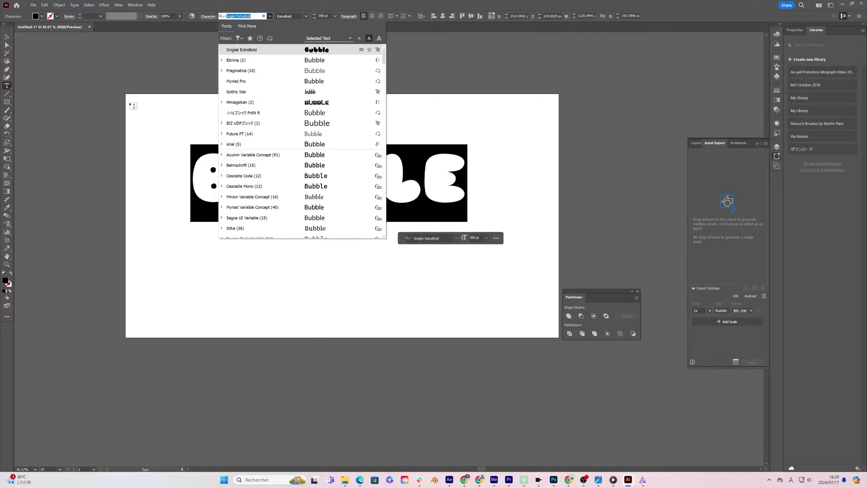
key(Escape)
- Turn the BUBBLE text into enlarged, ungrouped letter outlines by expanding its object and fill
click(59, 5)
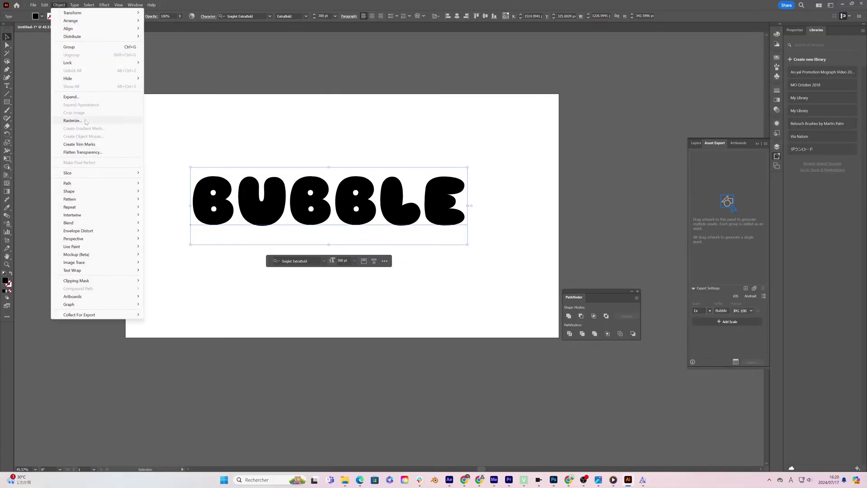
click(71, 97)
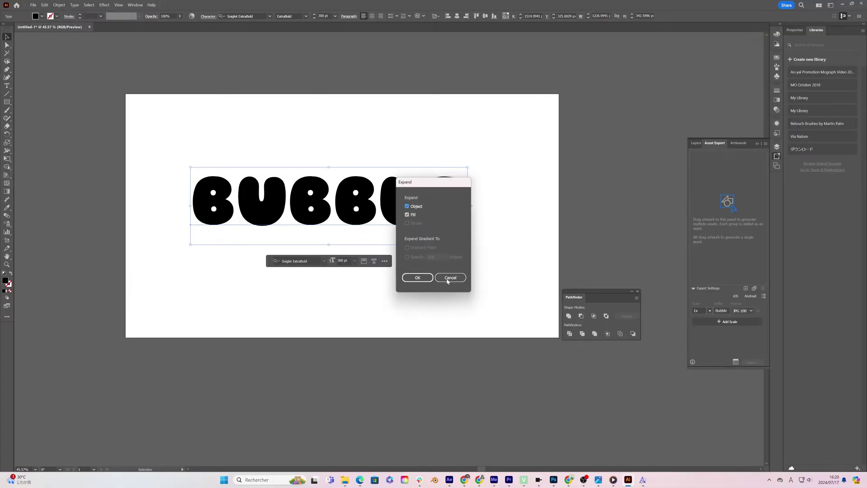
click(417, 277)
drag(192, 175, 142, 133)
key(ctrl+shift+g)
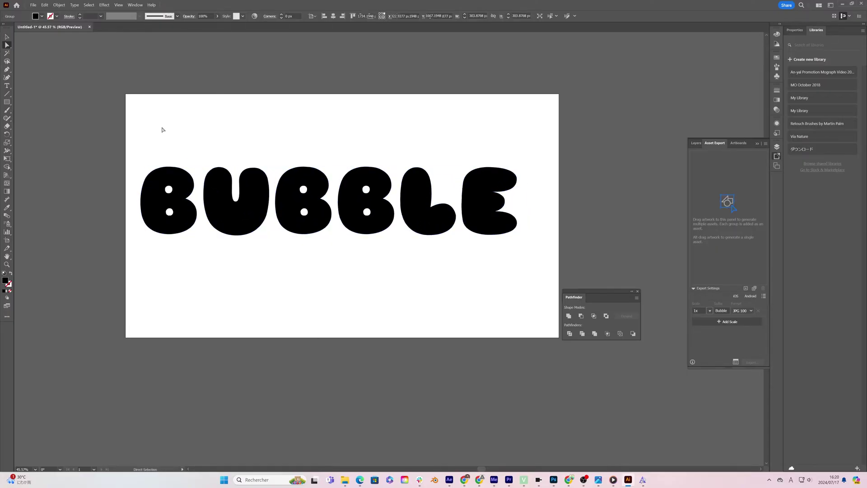
- Scatter the letters by staggering the three Bs vertically, tilting the L and moving a smaller E beside it
drag(170, 184, 170, 169)
drag(304, 212, 305, 229)
drag(366, 198, 354, 167)
drag(434, 212, 417, 224)
mouse_move(454, 187)
mouse_down()
mouse_move(460, 212)
mouse_move(445, 209)
mouse_move(461, 175)
mouse_up()
- Tilt the second B counterclockwise and enlarge the L beneath the third B
click(312, 219)
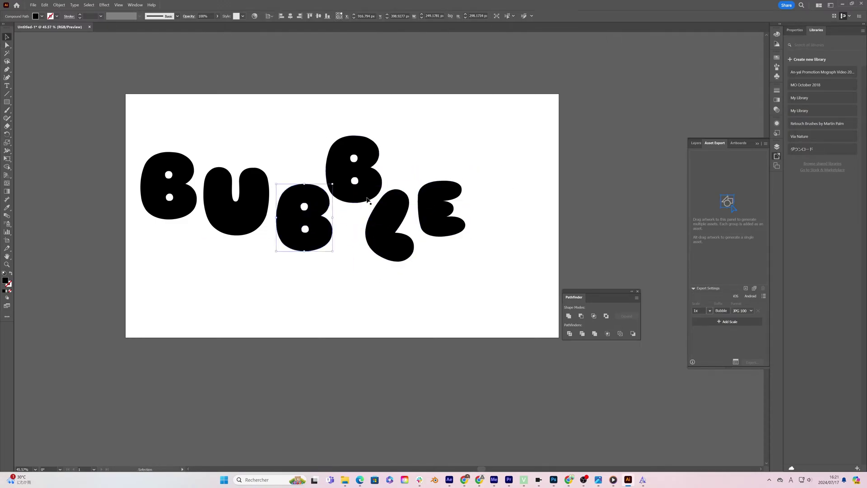
drag(333, 182, 308, 171)
drag(312, 221, 322, 224)
drag(369, 190, 370, 191)
drag(395, 266, 409, 289)
- Shrink and tilt the U, raise it above the second B, and place an enlarged, tilted first B beside it
click(289, 289)
click(236, 216)
drag(271, 175, 279, 183)
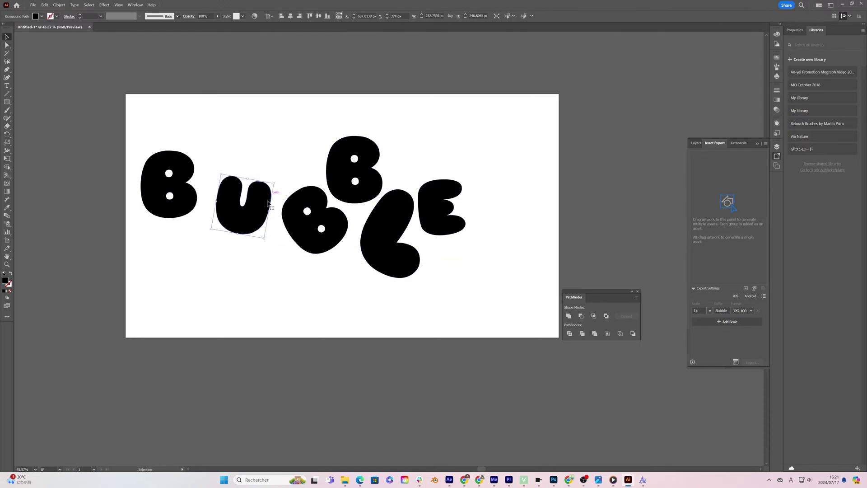
drag(243, 214, 260, 187)
drag(170, 184, 210, 219)
drag(237, 185, 251, 199)
- Shrink the second B and tuck it in below the U
key(ctrl+a)
key(ctrl+g)
mouse_move(315, 240)
mouse_down()
mouse_move(298, 255)
mouse_move(322, 260)
mouse_up()
click(7, 45)
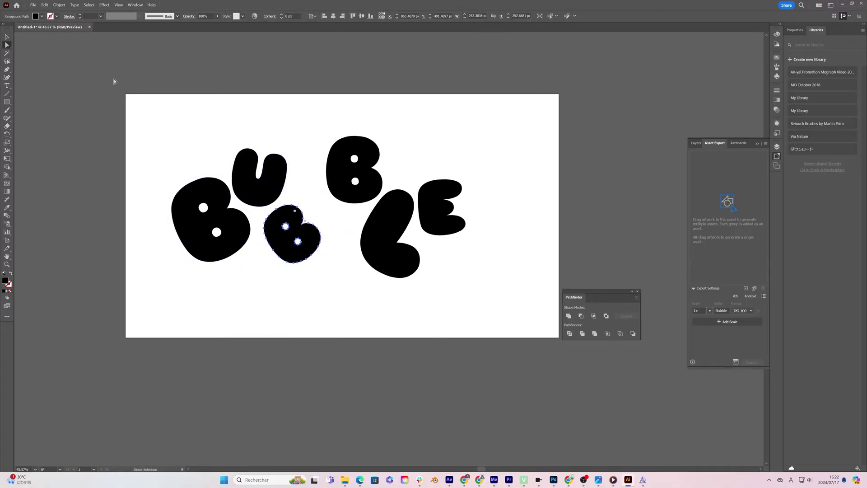
- Pull the third B, L and E closer to the other letters and enlarge the whole word
drag(354, 169, 330, 177)
drag(391, 240, 365, 247)
drag(433, 208, 412, 221)
drag(443, 286, 500, 315)
drag(401, 250, 400, 229)
click(277, 190)
click(7, 37)
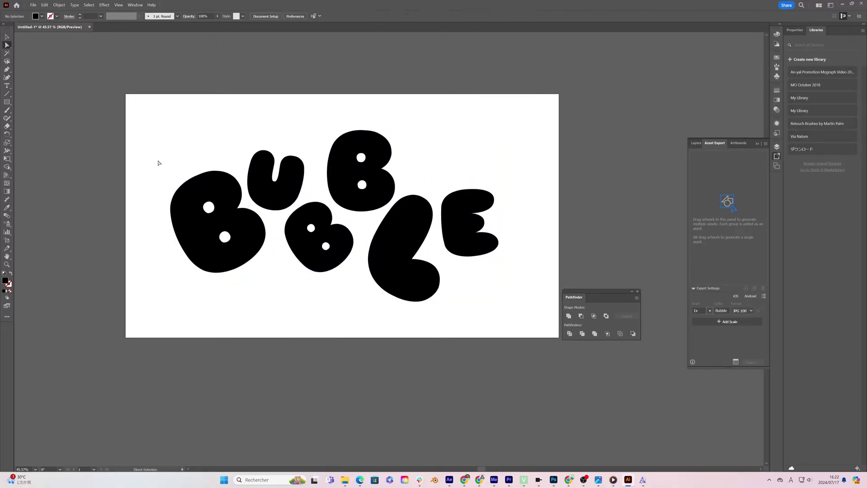
- Shift the E slightly outward, then enlarge all the lettering and centre it on the artboard
drag(470, 221, 479, 226)
drag(502, 303, 518, 315)
drag(217, 216, 211, 213)
click(50, 99)
- Draw a 1920 by 1080 px rectangle covering the artboard and fill it with white
key(m)
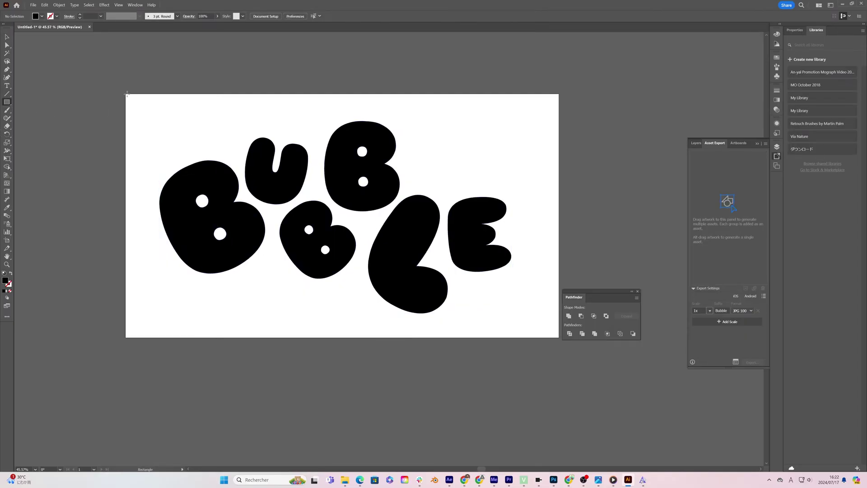
drag(125, 93, 582, 344)
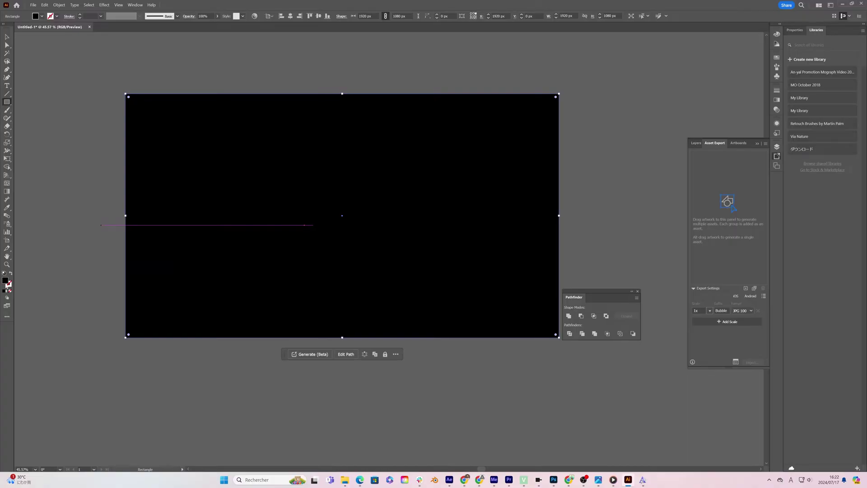
double_click(8, 284)
click(345, 196)
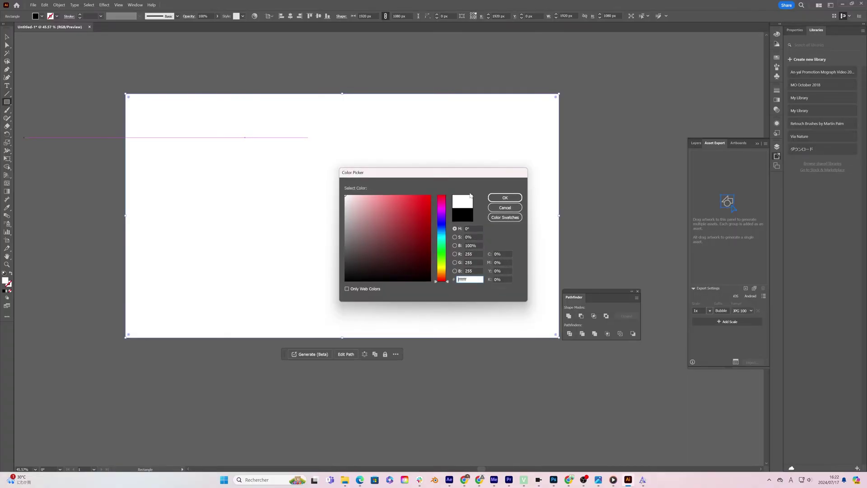
click(505, 197)
- Send the white rectangle behind the letters
click(8, 36)
right_click(252, 143)
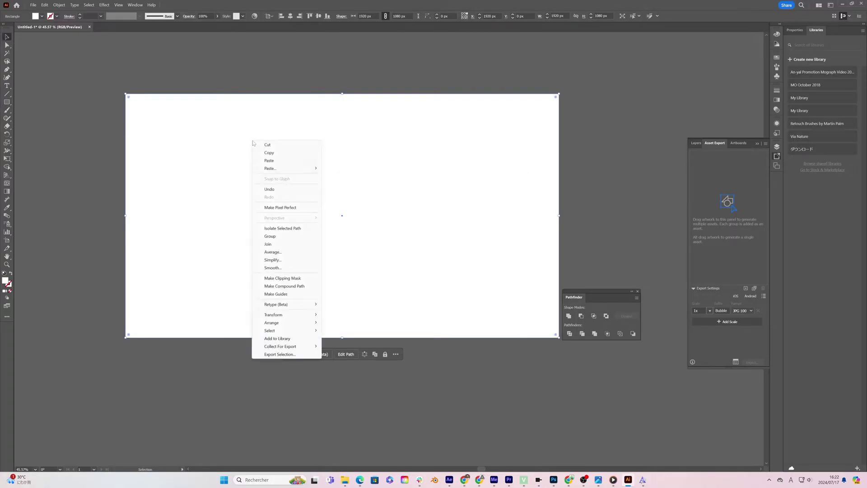
mouse_move(289, 322)
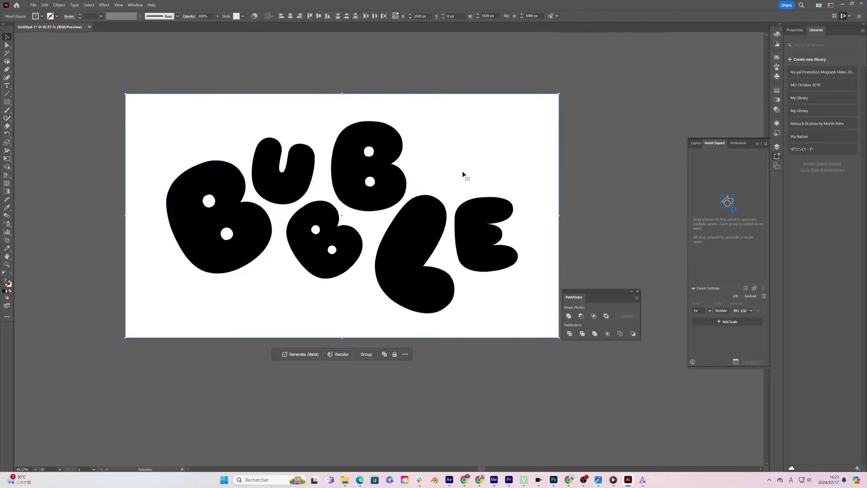
- Export the lettering and background as a single asset to the Desktop at 1x in JPG 100 format
right_click(463, 172)
click(489, 325)
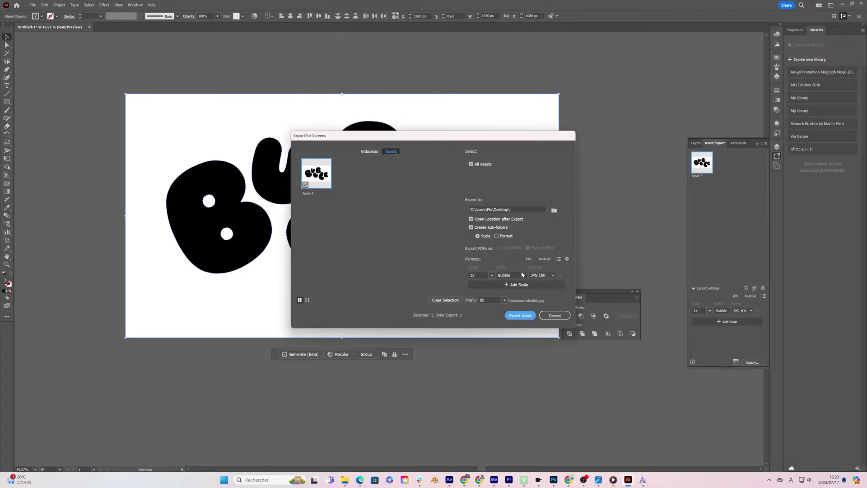
click(542, 275)
click(545, 298)
click(492, 275)
click(507, 243)
click(558, 211)
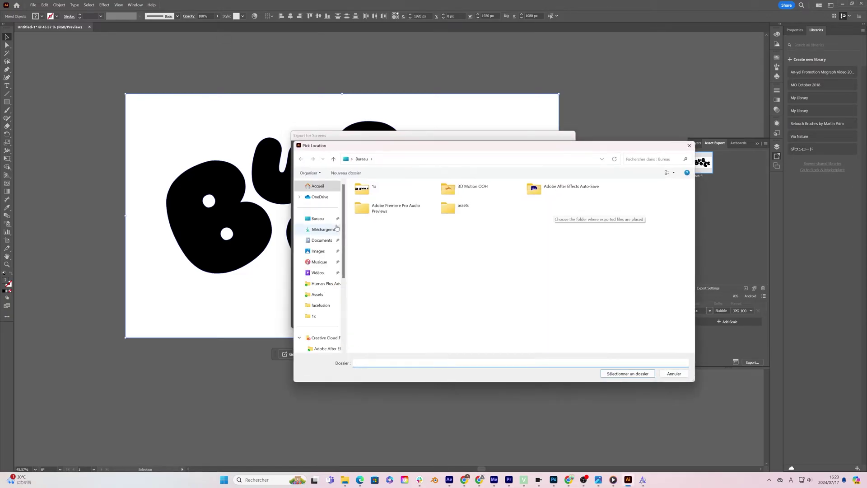
click(646, 374)
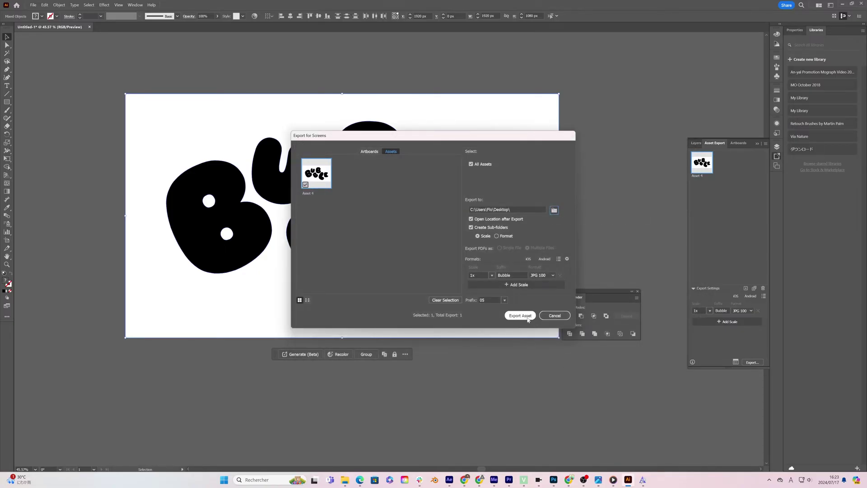
click(519, 315)
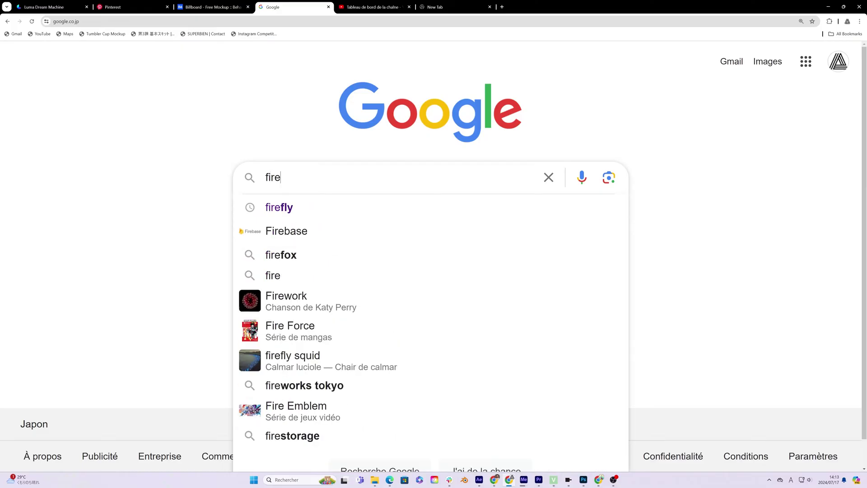
- Switch to the browser, search Google for firefly and open the Adobe Firefly generative AI page
text(ly)
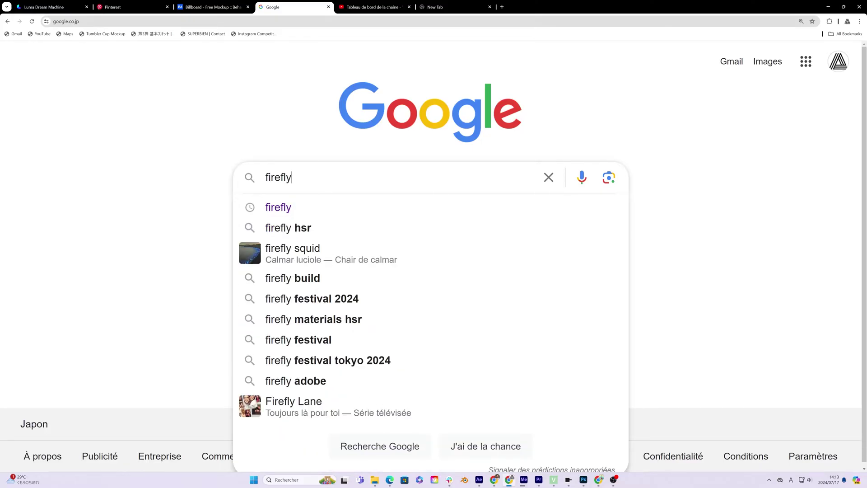
click(343, 207)
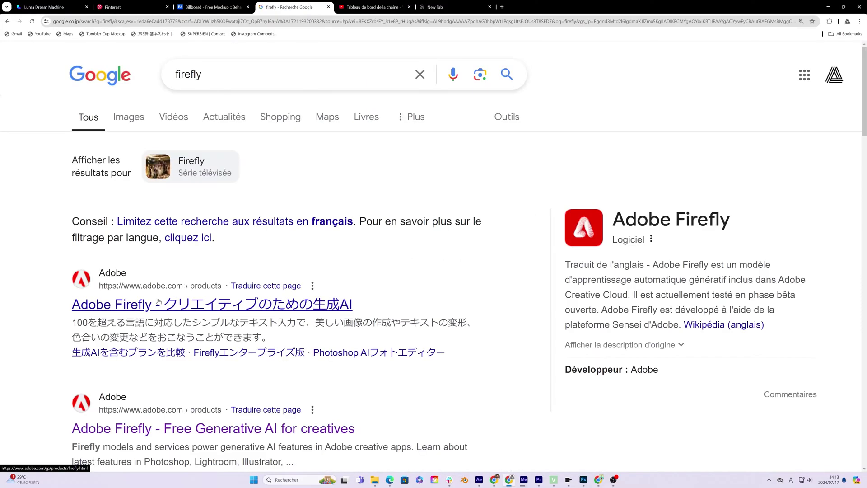
click(175, 414)
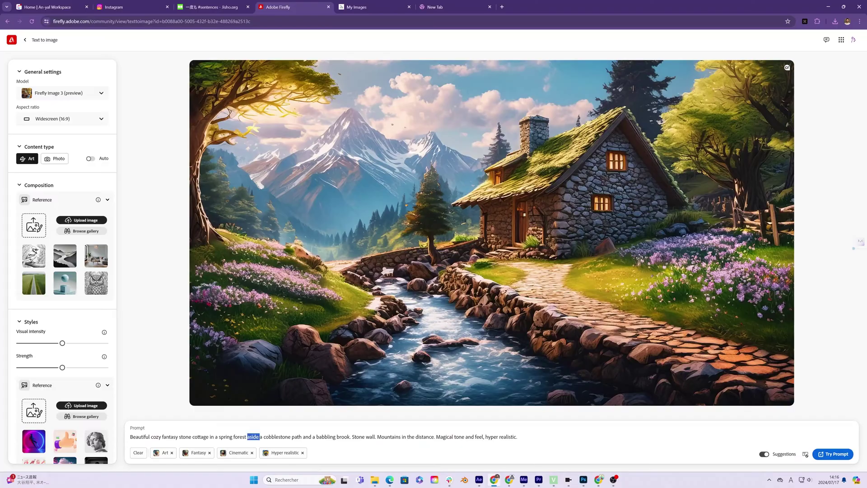
- Clear the sample prompt's style tags and replace its text with "bubble soap floating in the air"
key(ctrl+a)
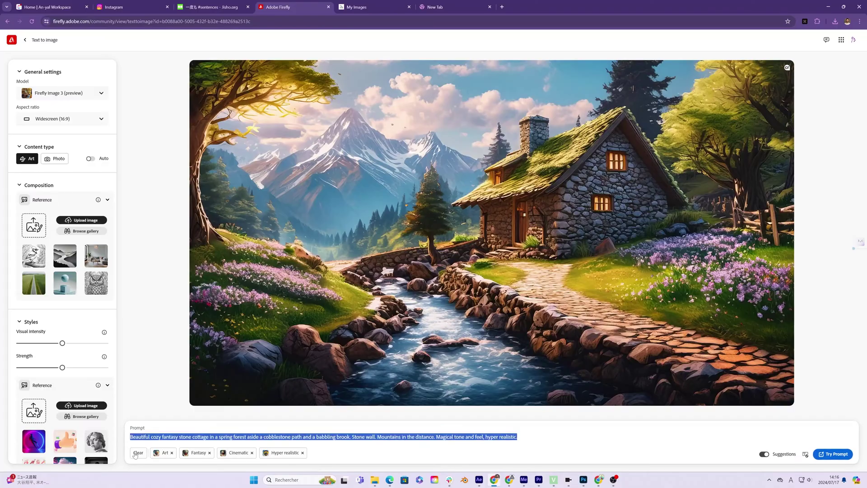
click(138, 454)
triple_click(144, 439)
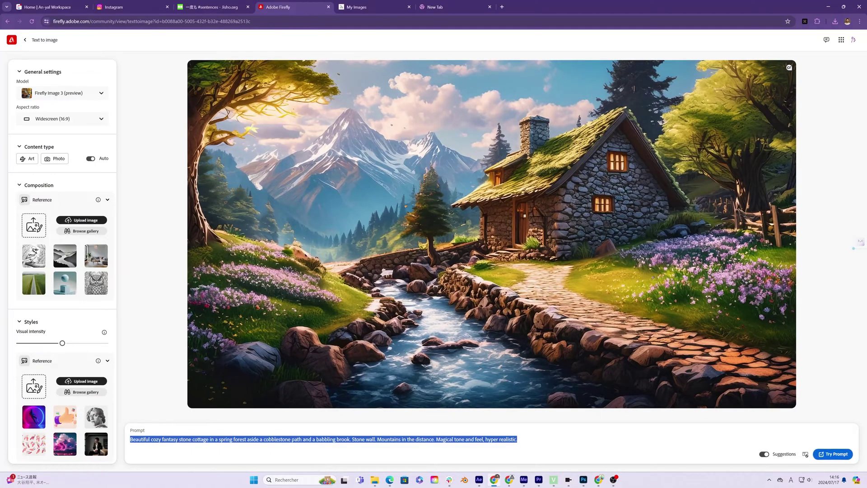
text(bub)
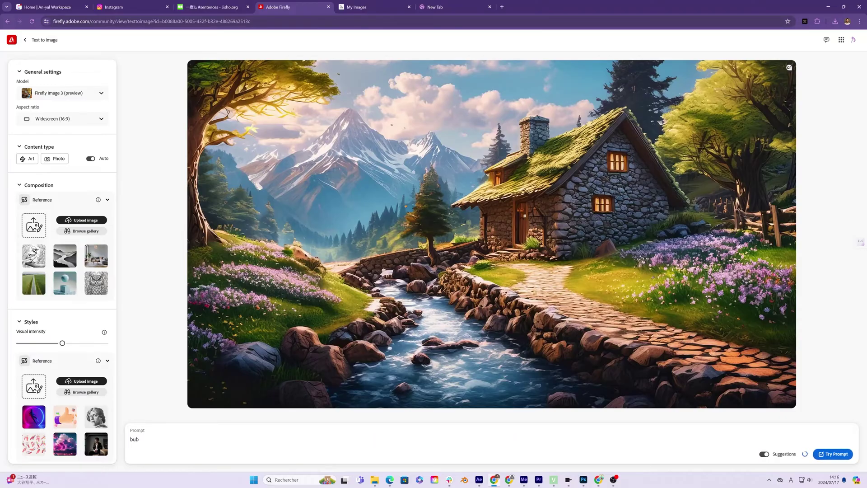
text(ble soap)
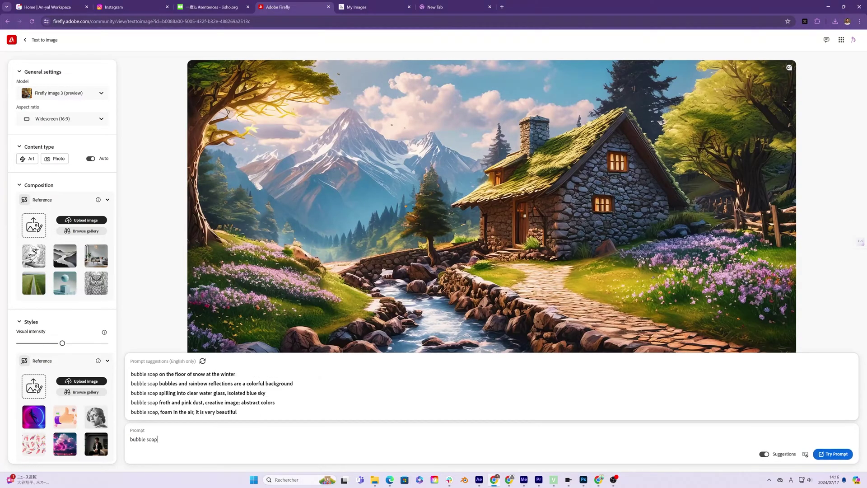
text( floating in the air)
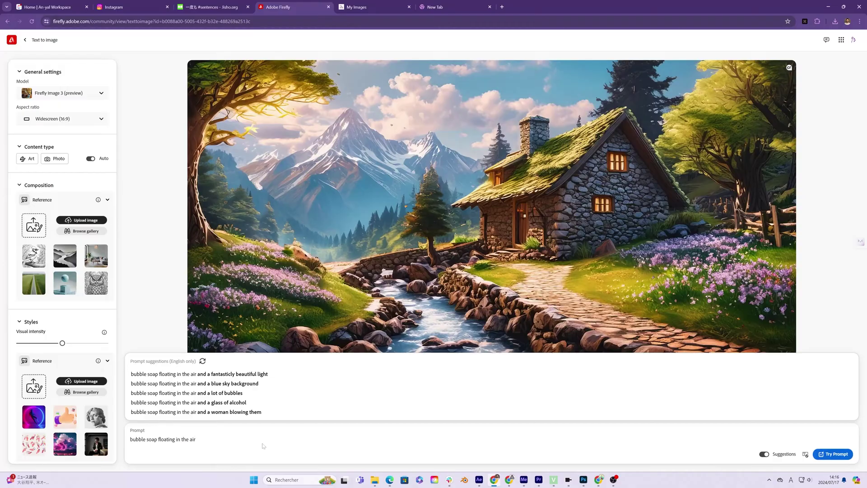
- Set the content type to Photo, add the Hyper realistic effect and generate the images
click(65, 161)
scroll(77, 276, down, 3)
scroll(77, 276, down, 1)
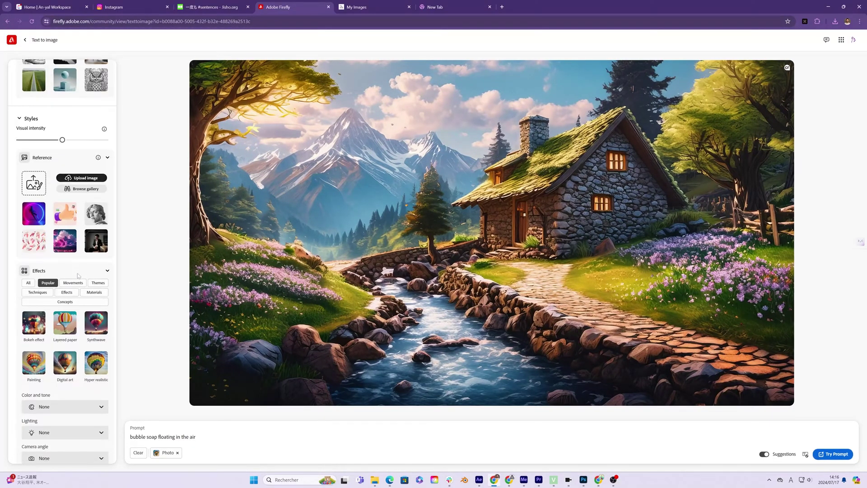
click(101, 367)
click(842, 454)
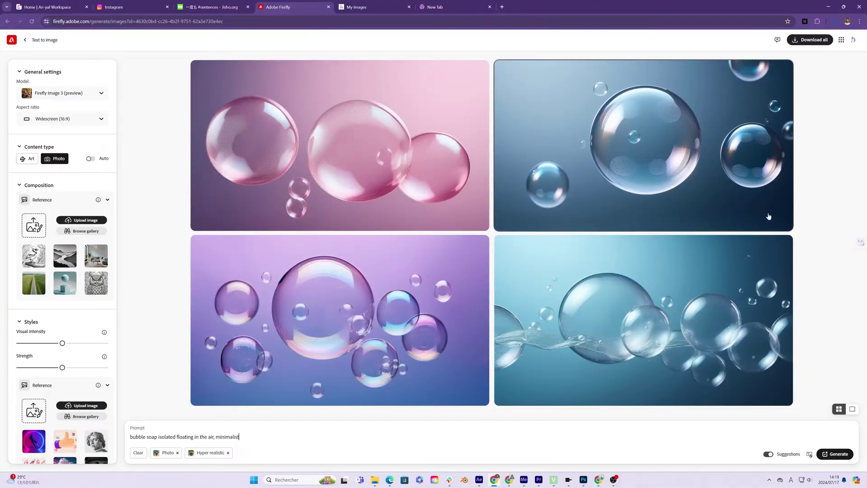
- Download the generated image of clear bubbles on a dark blue background
click(775, 72)
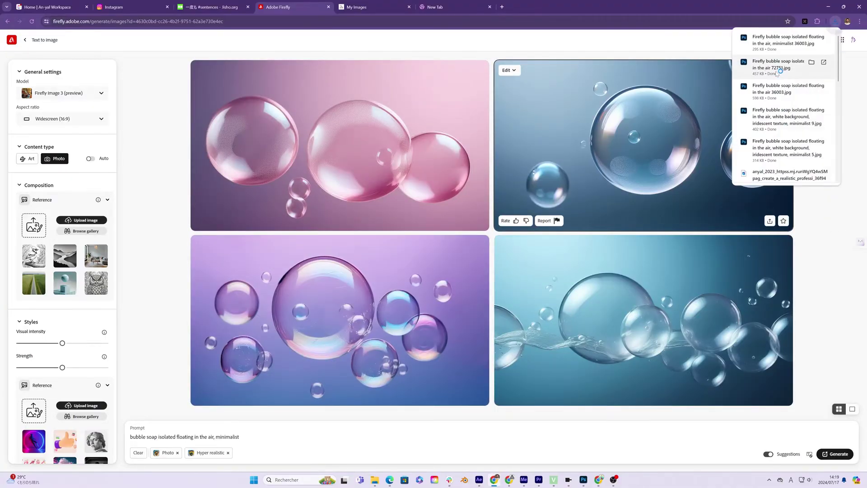
mouse_move(463, 245)
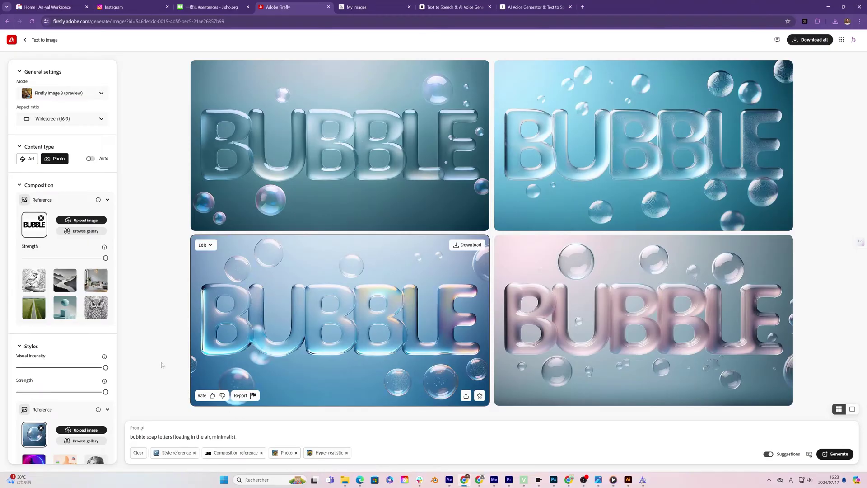
- Remove the style reference and upload the downloaded blue "Firefly bubble soap isolated" image in its place
click(40, 427)
click(40, 428)
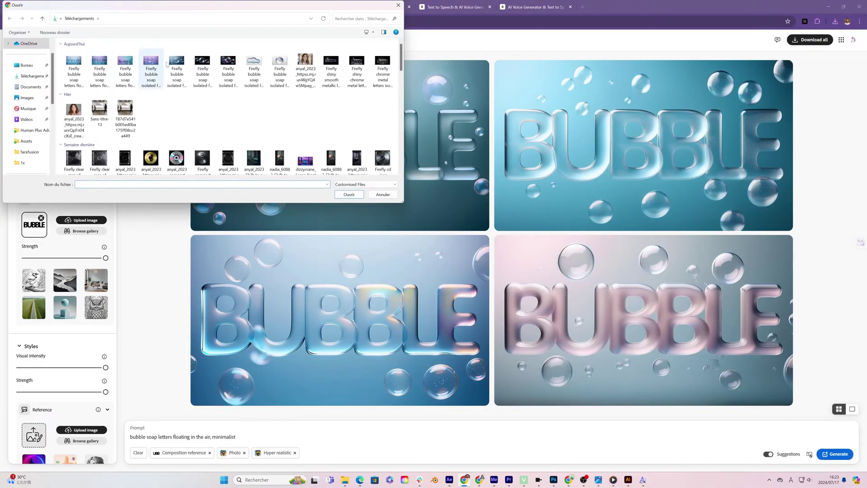
click(177, 73)
click(349, 194)
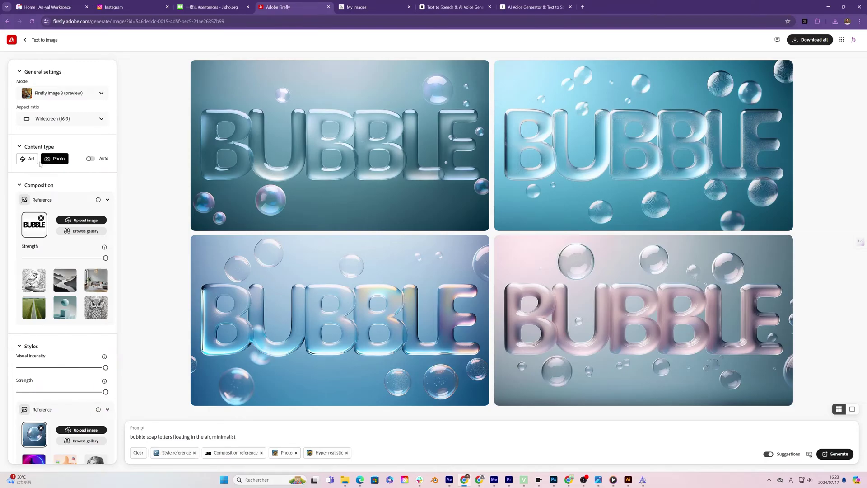
- Replace the composition reference with the exported scattered lettering, 05Asset 4Bubble, from the 1x folder
click(41, 219)
click(34, 226)
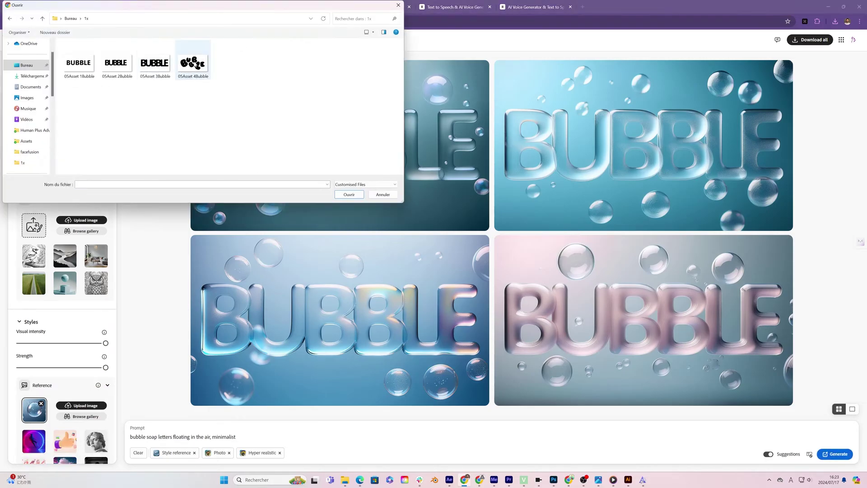
click(193, 63)
click(349, 194)
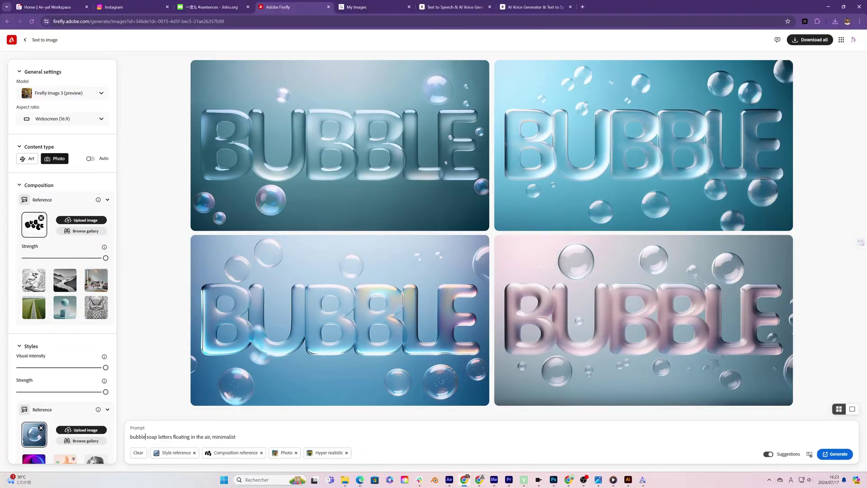
- Generate images for the prompt "bubble soap letters floating in the air, minimalist" and download the pink-tinted version with scattered letters
drag(132, 437, 183, 436)
double_click(166, 437)
click(835, 454)
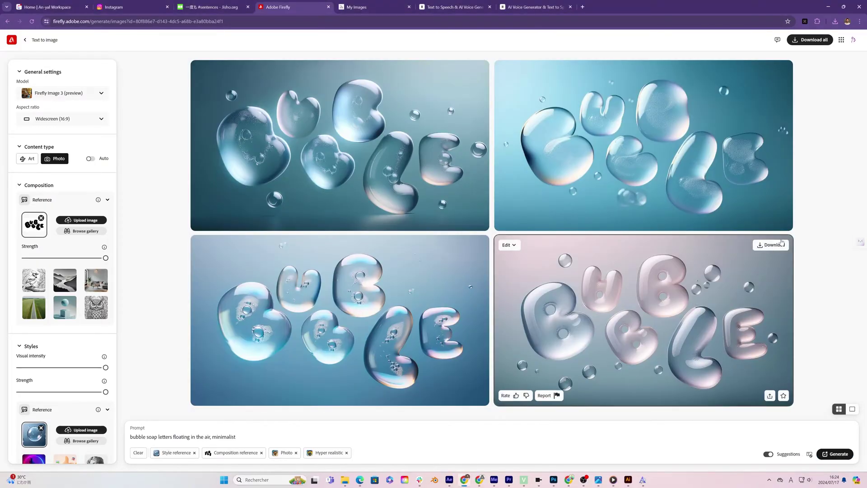
click(775, 246)
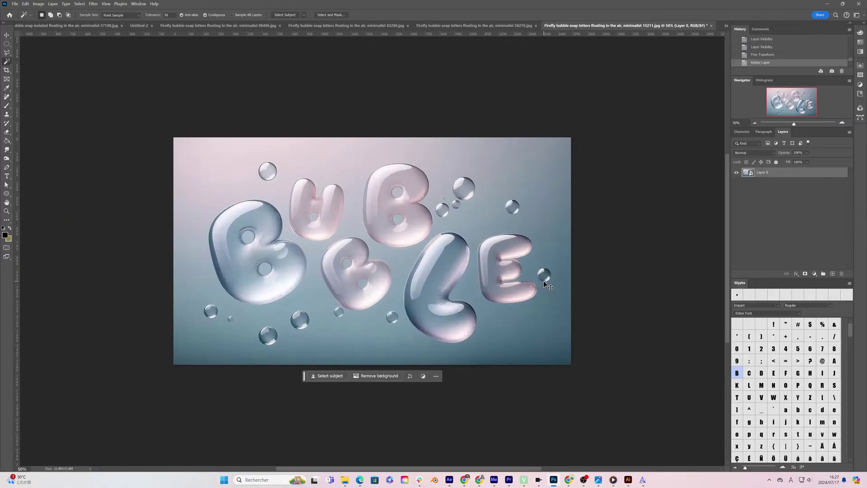
- Switch to Photoshop and add a Hue/Saturation adjustment layer that raises the saturation of the bubble lettering image
click(814, 273)
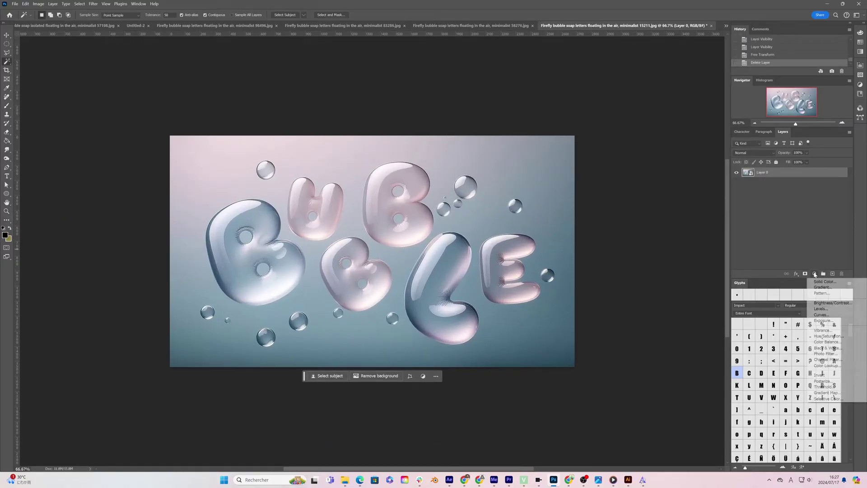
click(822, 337)
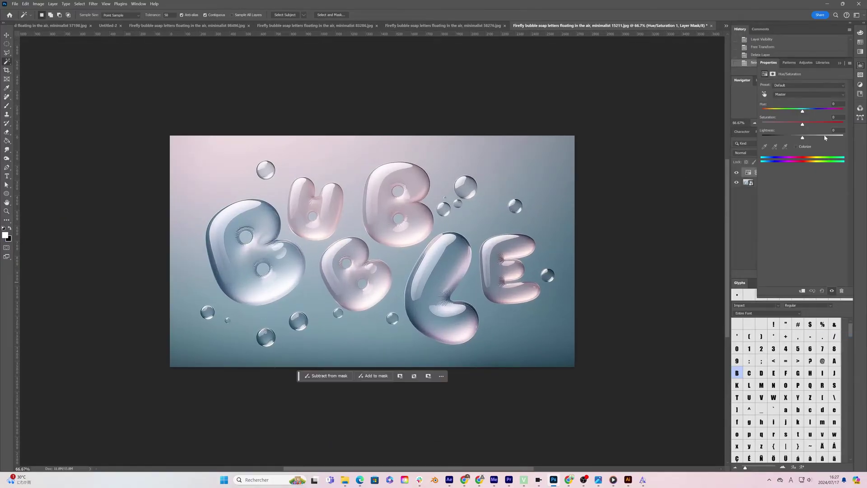
click(815, 125)
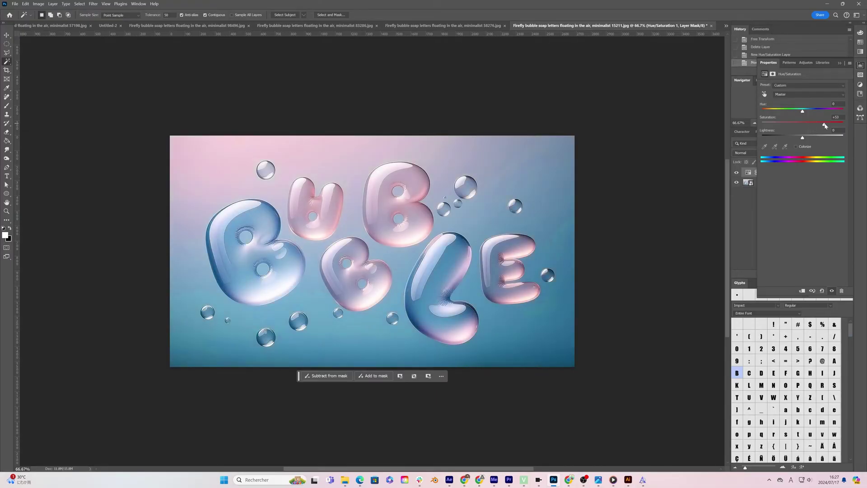
- Add a Vibrance adjustment layer above the Hue/Saturation layer and adjust its vibrance
click(813, 273)
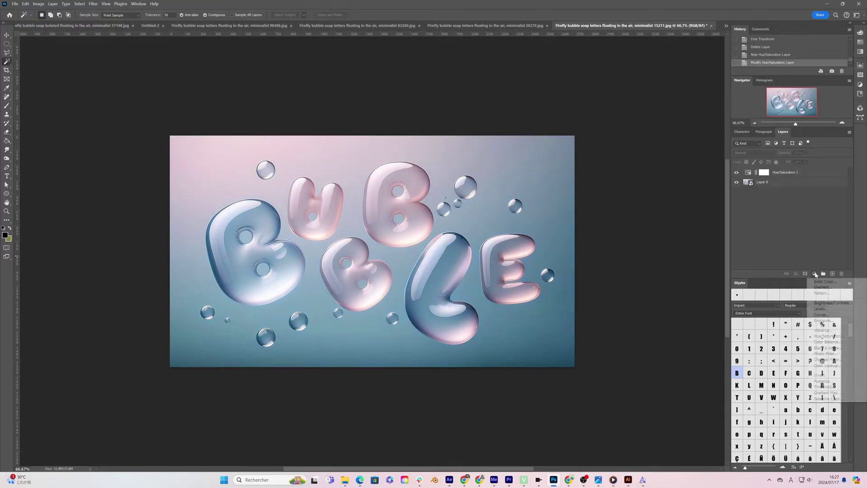
click(829, 330)
click(821, 92)
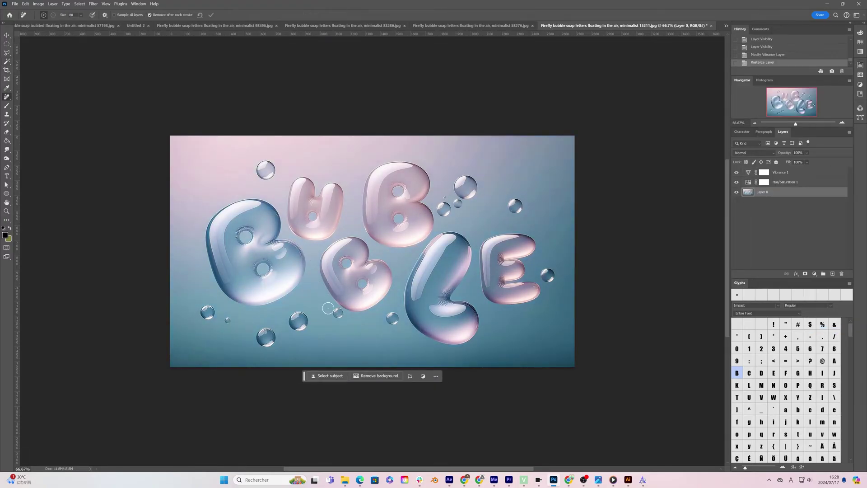
- Erase the small bubble below and between the two lower B letters on Layer 0 with the Remove tool
mouse_move(303, 325)
mouse_down()
mouse_move(292, 315)
mouse_move(300, 323)
mouse_up()
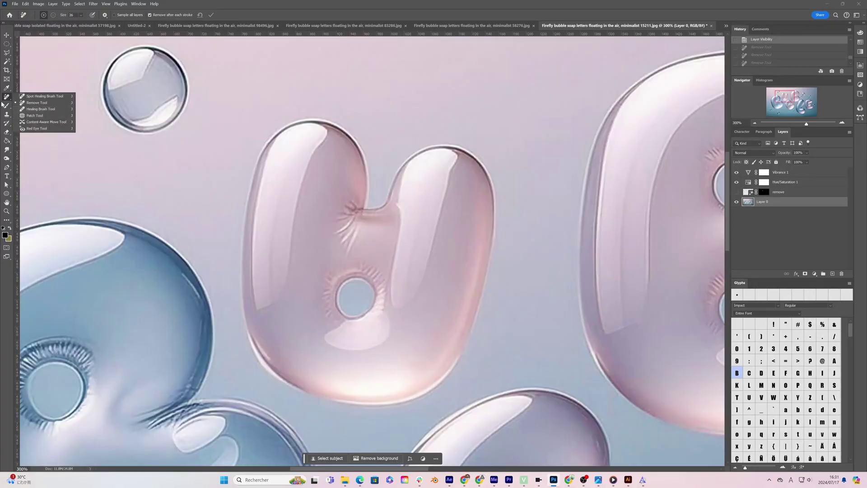
- Using a 32 px Clone Stamp, copy the U's outer left edge over its crossbar to shape the right arm's inner edge
click(7, 115)
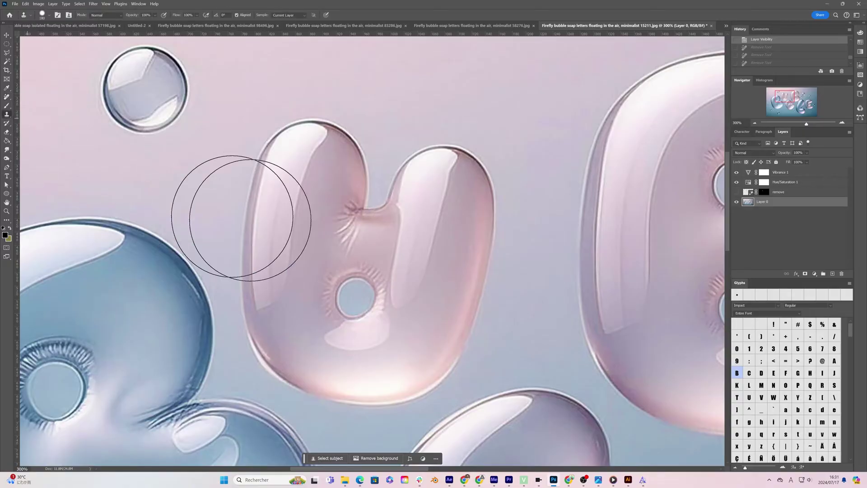
click(42, 15)
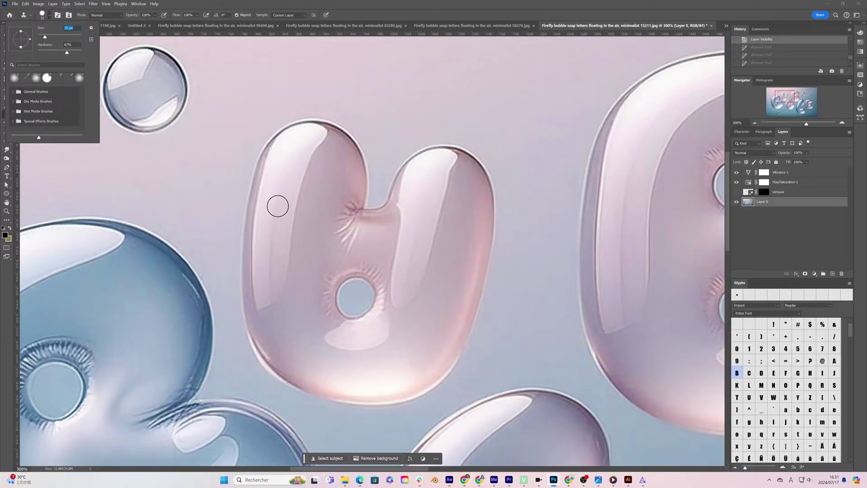
alt+click(249, 190)
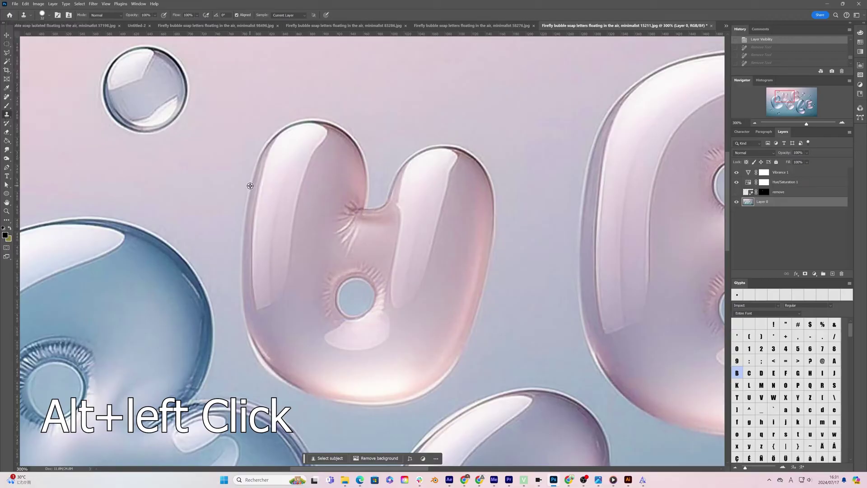
mouse_move(387, 199)
mouse_down()
mouse_move(372, 285)
mouse_move(360, 290)
mouse_move(369, 280)
mouse_move(373, 216)
mouse_move(361, 288)
mouse_up()
- Clone the U's outer right edge onto the left arm's inner edge, and set the Clone Stamp opacity to 33%
alt+click(497, 225)
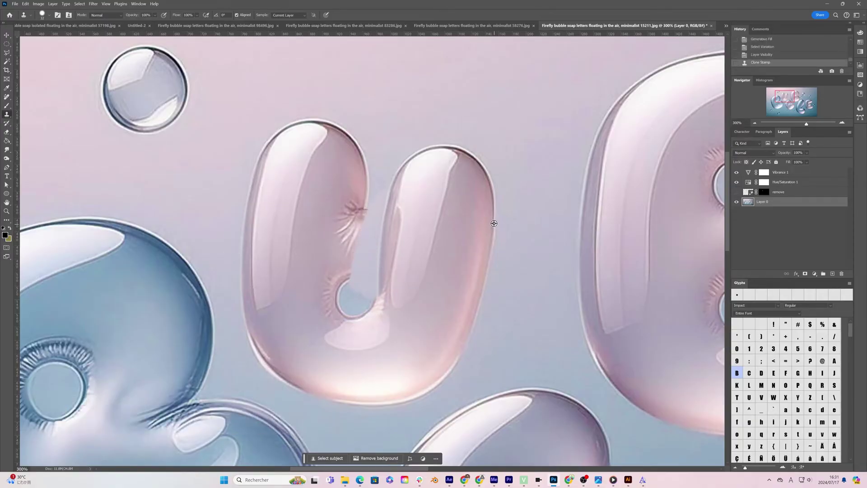
mouse_move(365, 191)
mouse_down()
mouse_move(347, 183)
mouse_move(328, 231)
mouse_move(325, 276)
mouse_move(328, 288)
mouse_move(367, 297)
mouse_up()
key(3)
key(3)
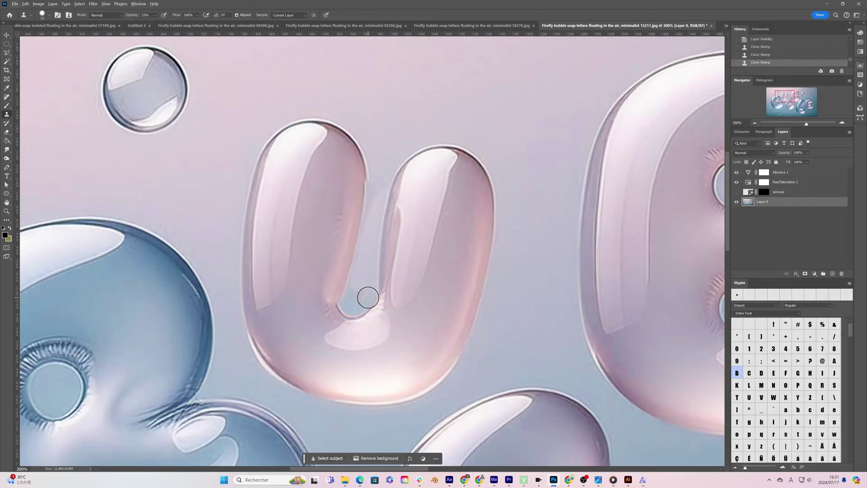
- Outline the gap between the U's arms with the Polygonal Lasso, run a promptless Generative Fill and choose the first variation
click(7, 53)
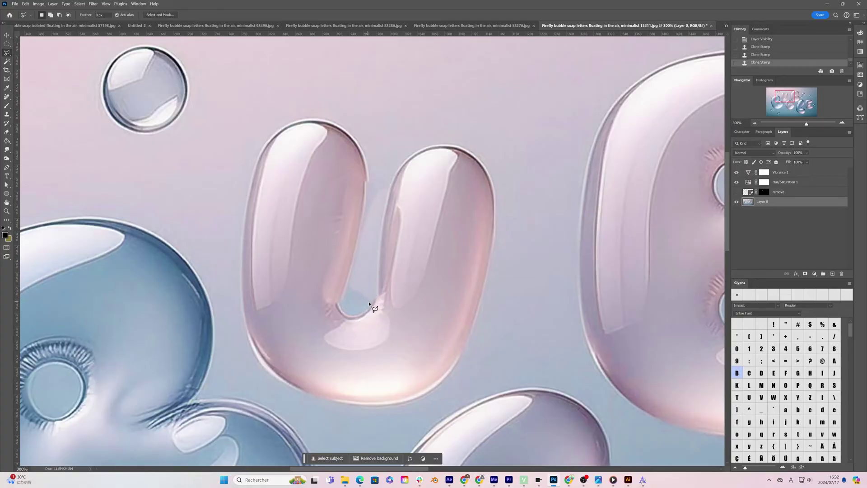
mouse_move(369, 302)
mouse_down()
mouse_move(389, 177)
mouse_move(372, 169)
mouse_move(347, 295)
mouse_up()
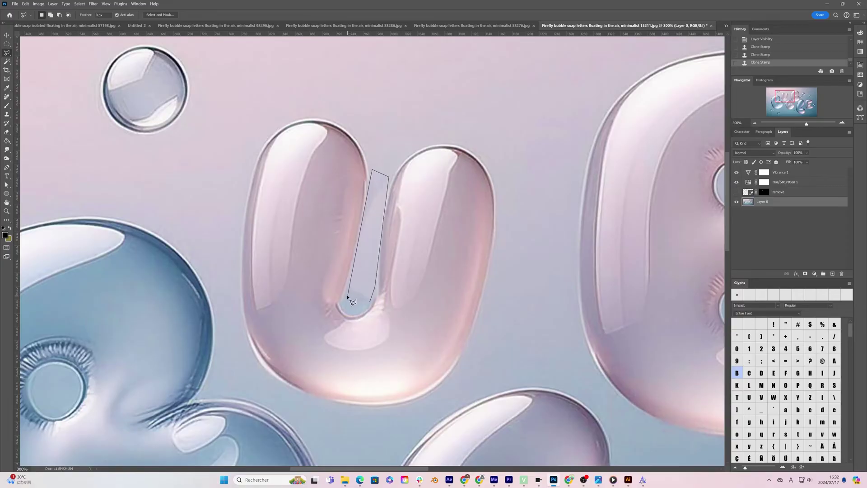
click(369, 301)
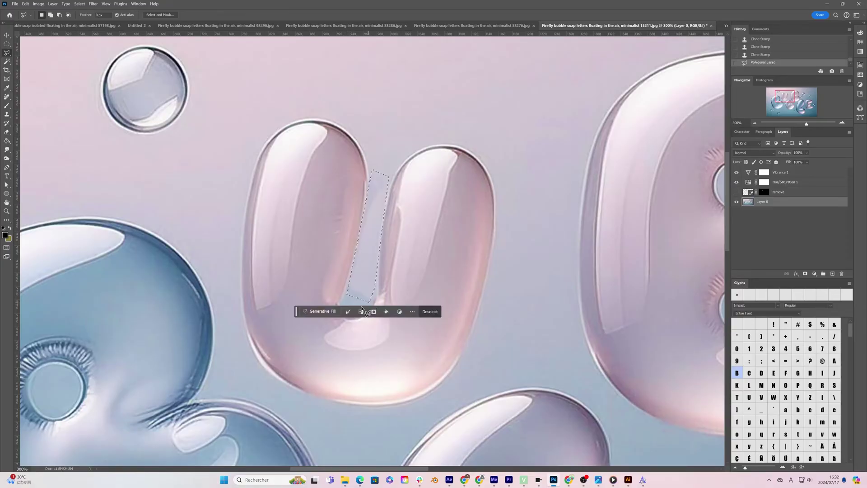
click(321, 312)
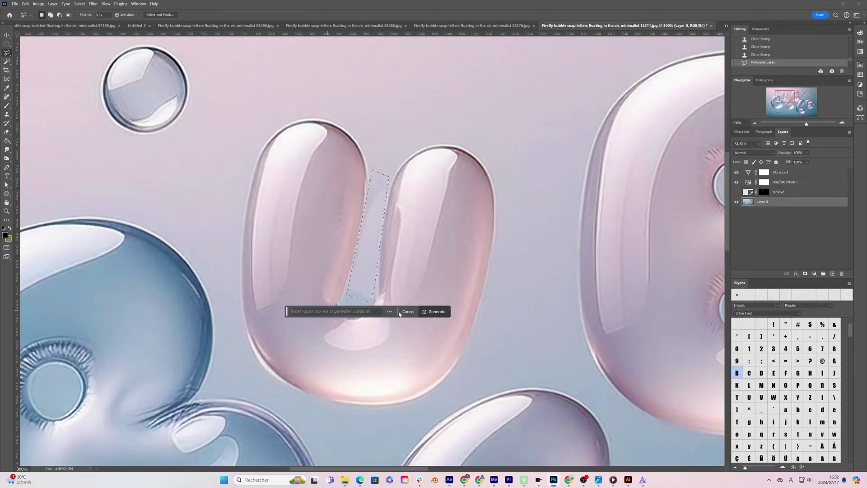
click(432, 311)
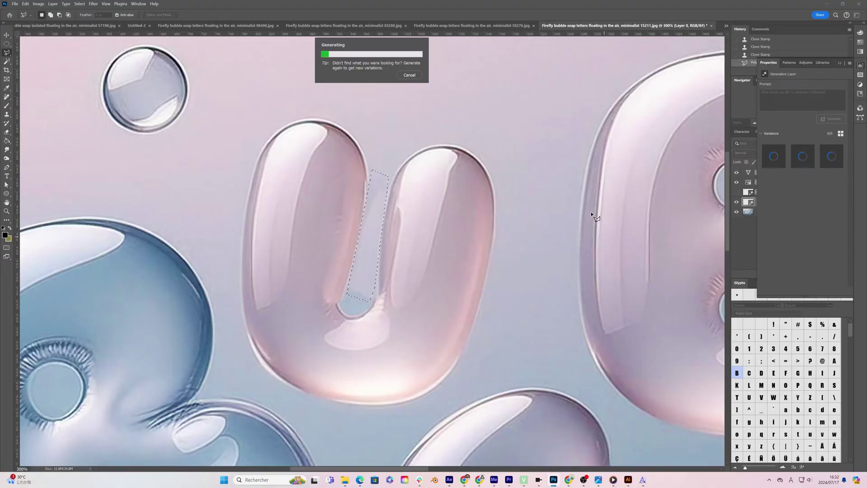
click(808, 163)
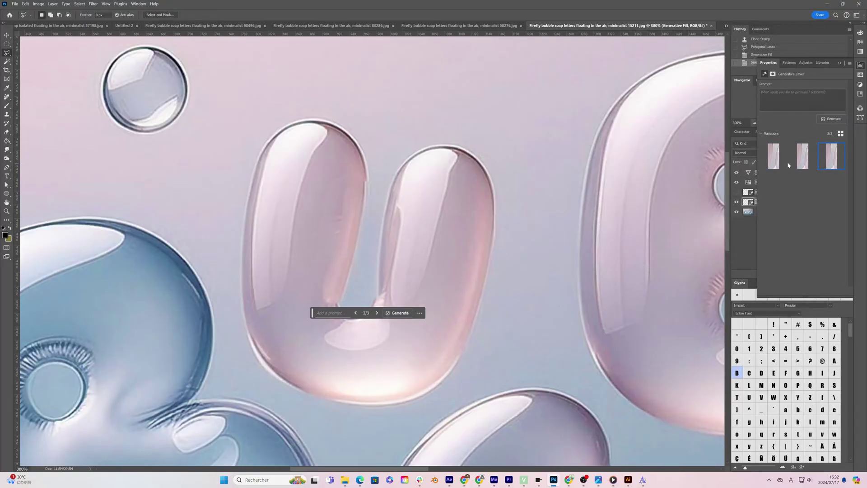
click(782, 165)
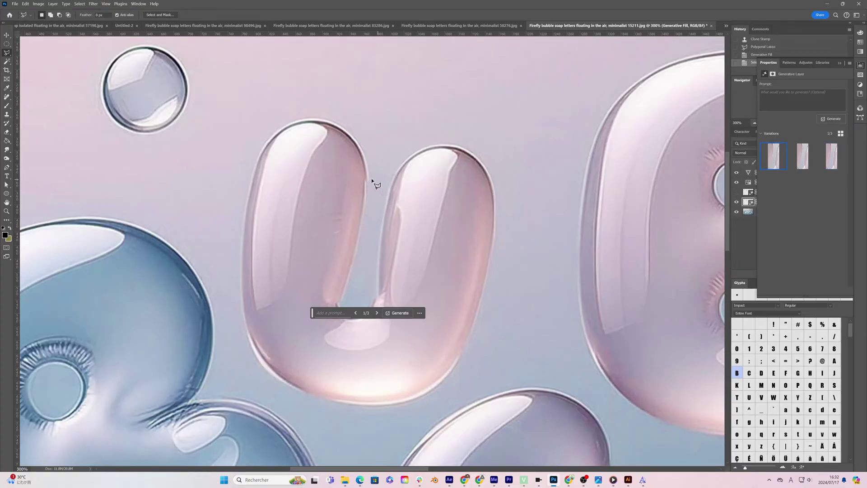
- Select the rough upper inner edge of the U's left arm, run a promptless Generative Fill and choose the third variation
click(360, 170)
click(371, 203)
click(356, 202)
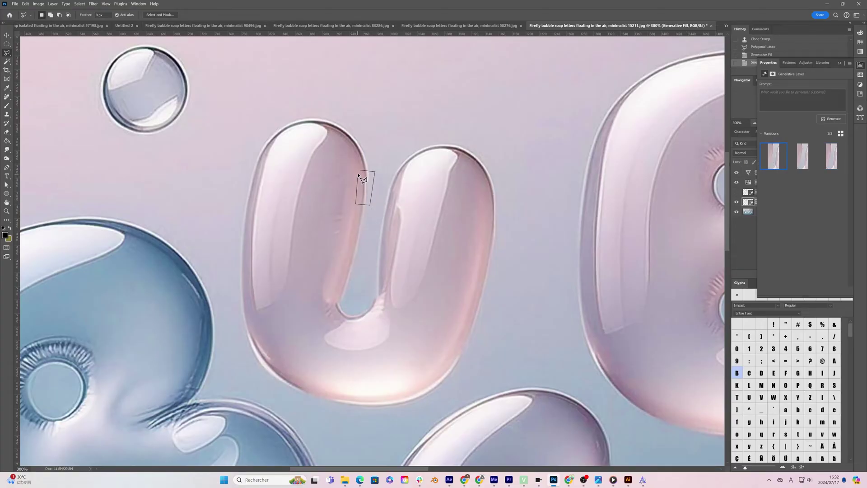
click(360, 170)
click(319, 215)
click(432, 215)
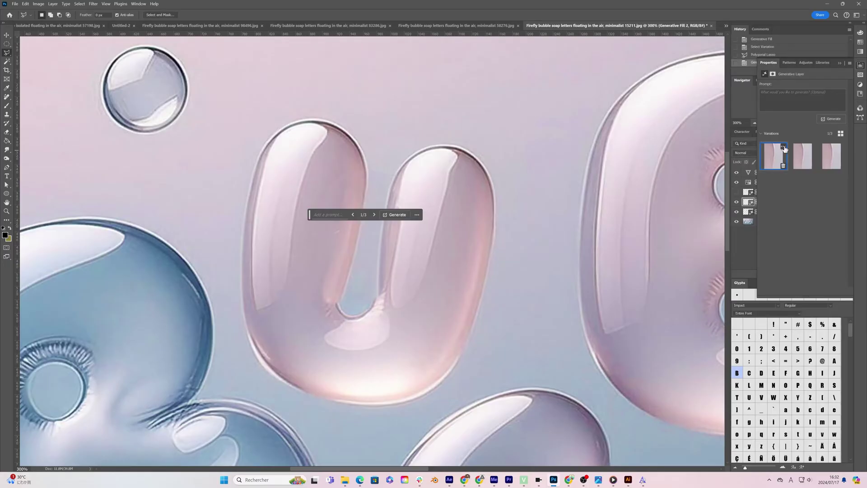
click(830, 156)
- Repair both sides of the U's inner bottom curve with promptless Generative Fills, using the second variation on the right side
click(335, 308)
click(334, 307)
click(393, 317)
click(376, 246)
click(387, 293)
click(367, 298)
click(453, 318)
key(m)
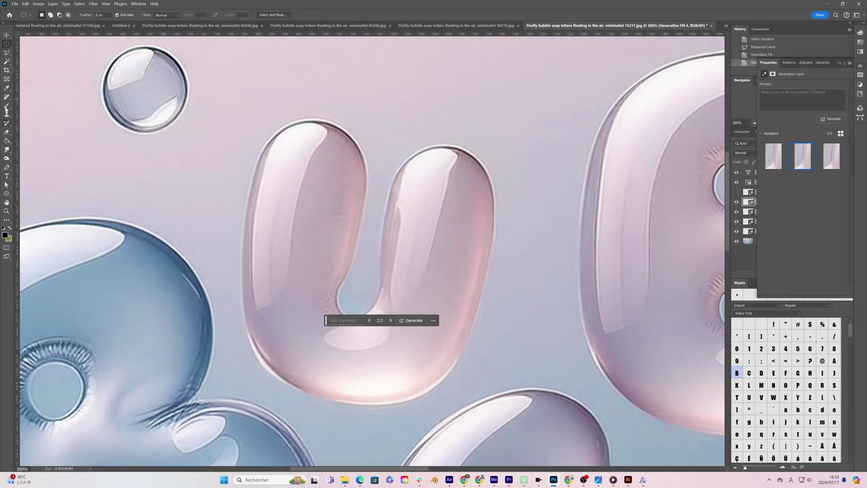
- Merge the image and generative fill layers, and erase the leftover wrinkles on the U's left arm with the Remove tool
click(4, 101)
key(ctrl+e)
drag(333, 210, 332, 245)
drag(327, 295, 331, 326)
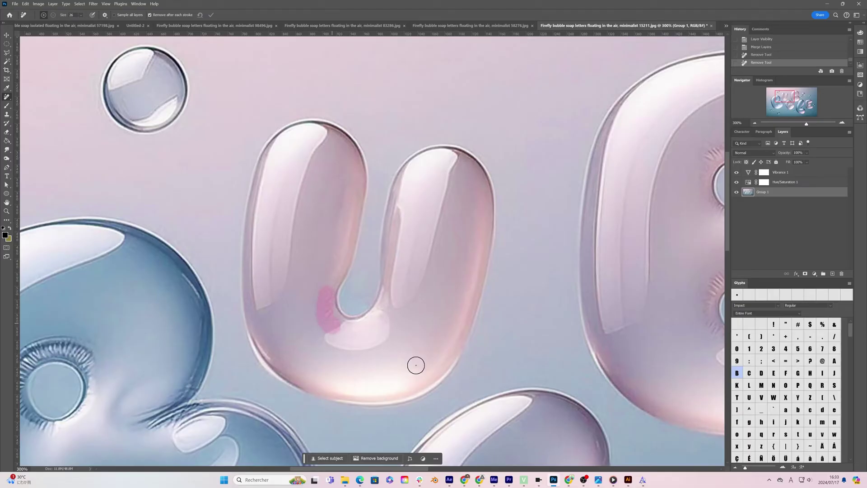
- Erase the wrinkles around the holes and inner crease of the large blue B with the Remove tool
drag(270, 371, 512, 277)
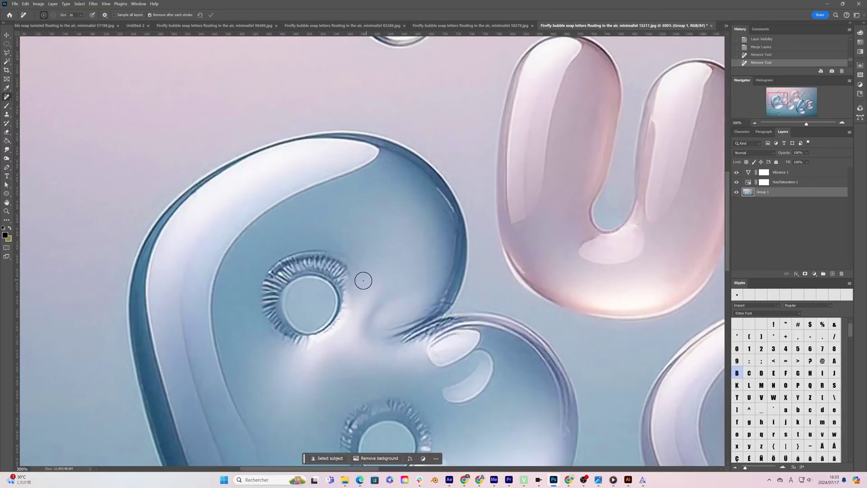
drag(346, 285, 326, 264)
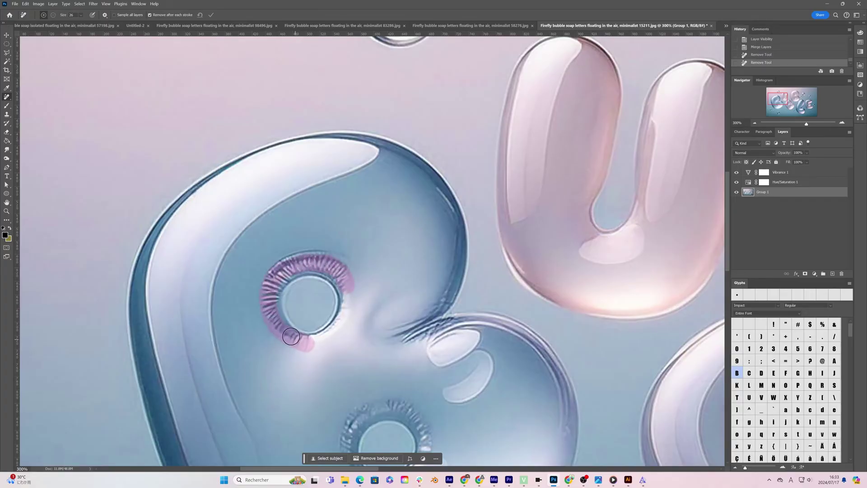
drag(281, 264, 276, 270)
scroll(274, 297, down, 3)
mouse_move(392, 281)
mouse_down()
mouse_move(356, 357)
mouse_move(434, 294)
mouse_up()
mouse_move(426, 188)
mouse_down()
mouse_move(388, 211)
mouse_move(418, 223)
mouse_move(411, 227)
mouse_up()
- Erase the wrinkles around the holes and creases of the two pink B letters with the Remove tool
drag(582, 260, 221, 277)
mouse_move(416, 288)
mouse_down()
mouse_move(399, 286)
mouse_move(434, 265)
mouse_up()
mouse_move(504, 381)
mouse_down()
mouse_move(483, 397)
mouse_move(452, 433)
mouse_up()
drag(465, 325, 508, 312)
drag(584, 218, 408, 350)
drag(422, 106, 497, 97)
drag(447, 208, 438, 275)
drag(502, 249, 465, 204)
- Erase the wrinkles at the E's two inner corners and the L's bend with the Remove tool, and check the full image
drag(606, 234, 565, 242)
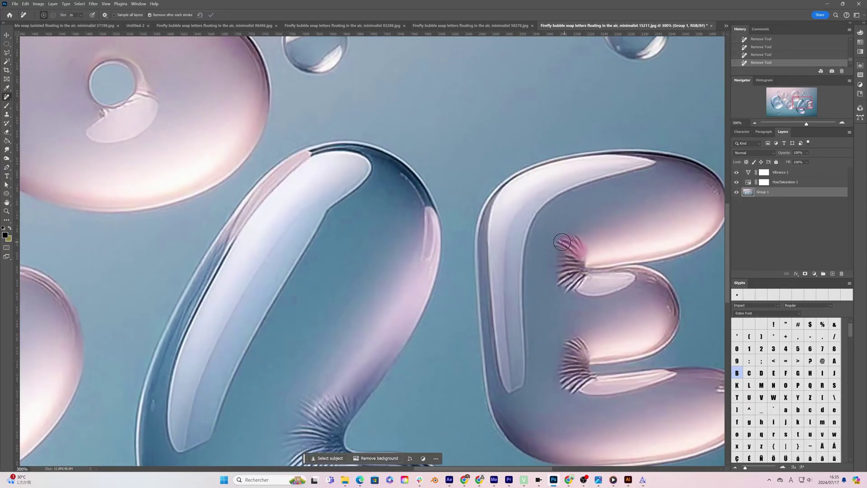
mouse_move(577, 343)
mouse_down()
mouse_move(575, 381)
mouse_move(443, 270)
mouse_up()
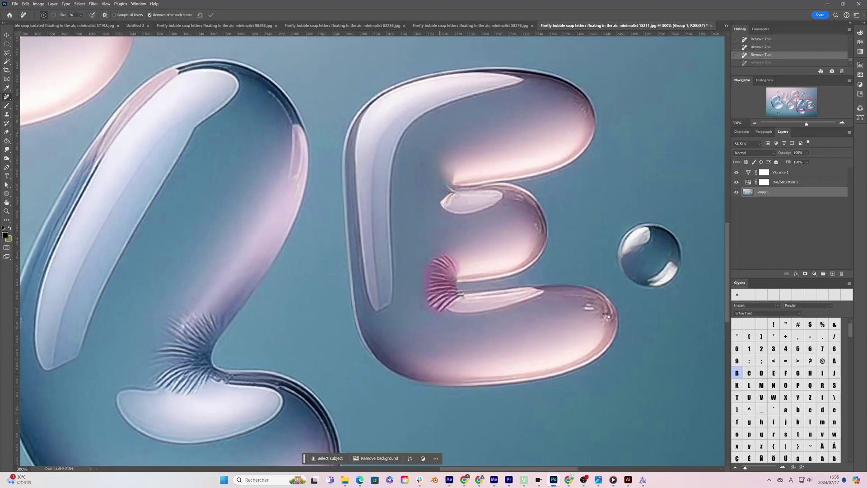
drag(417, 348, 548, 257)
drag(343, 226, 287, 264)
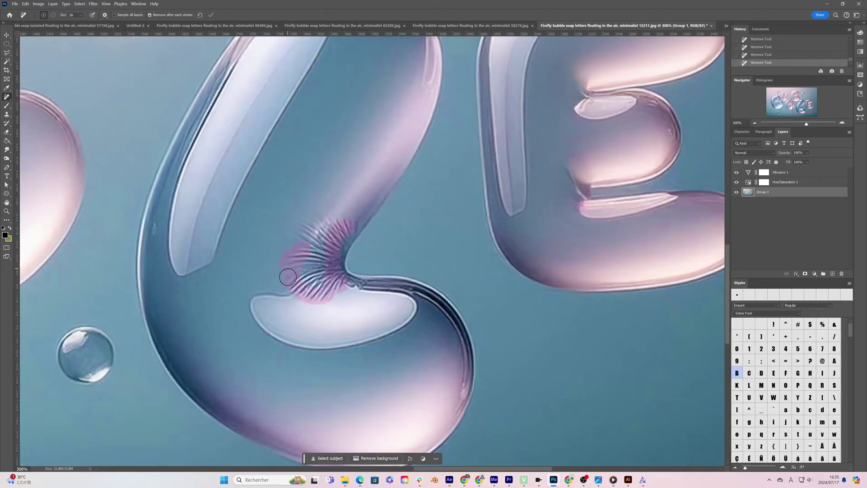
scroll(453, 124, down, 5)
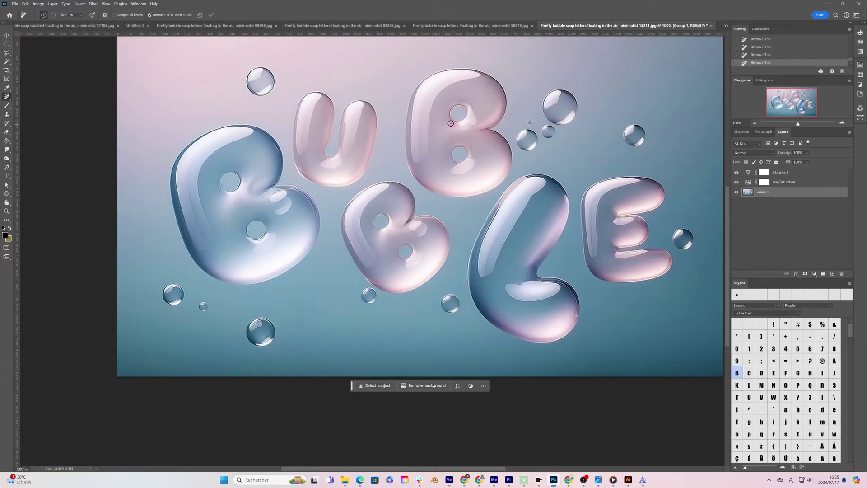
scroll(256, 181, down, 3)
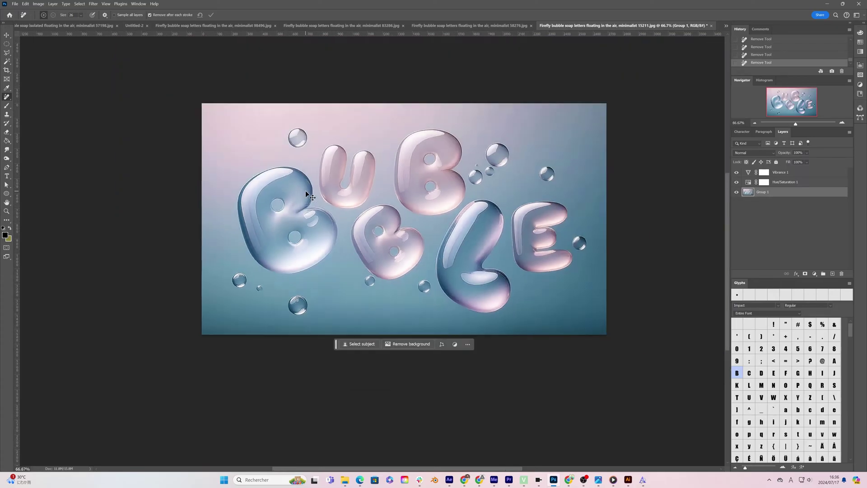